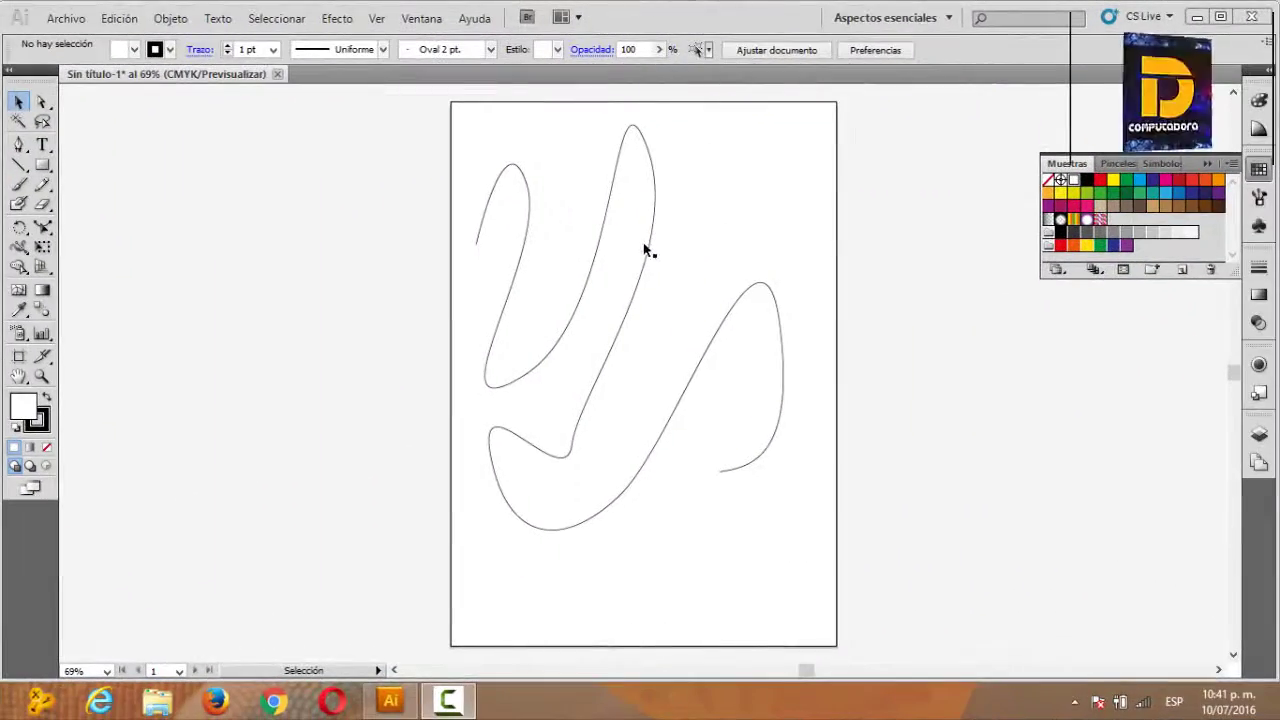
# Step: Move the whole wavy path down and to the right on the artboard
pyautogui.click(651, 248)
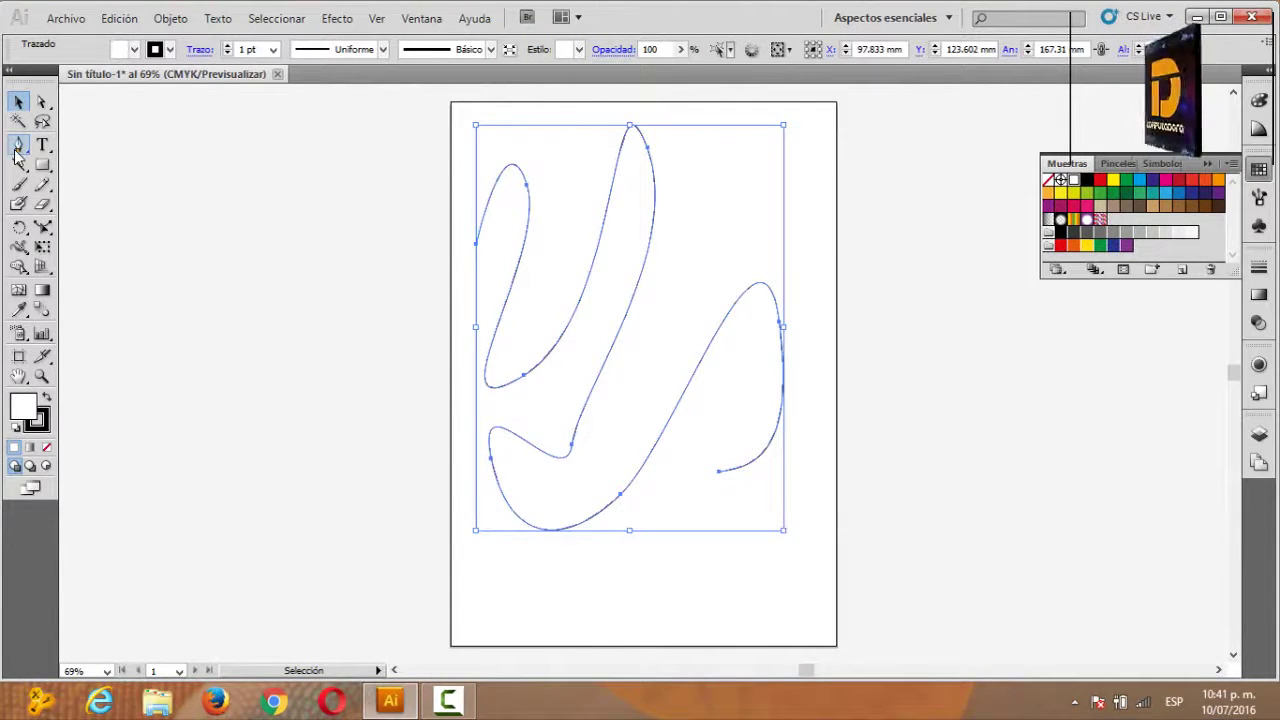
pyautogui.click(212, 242)
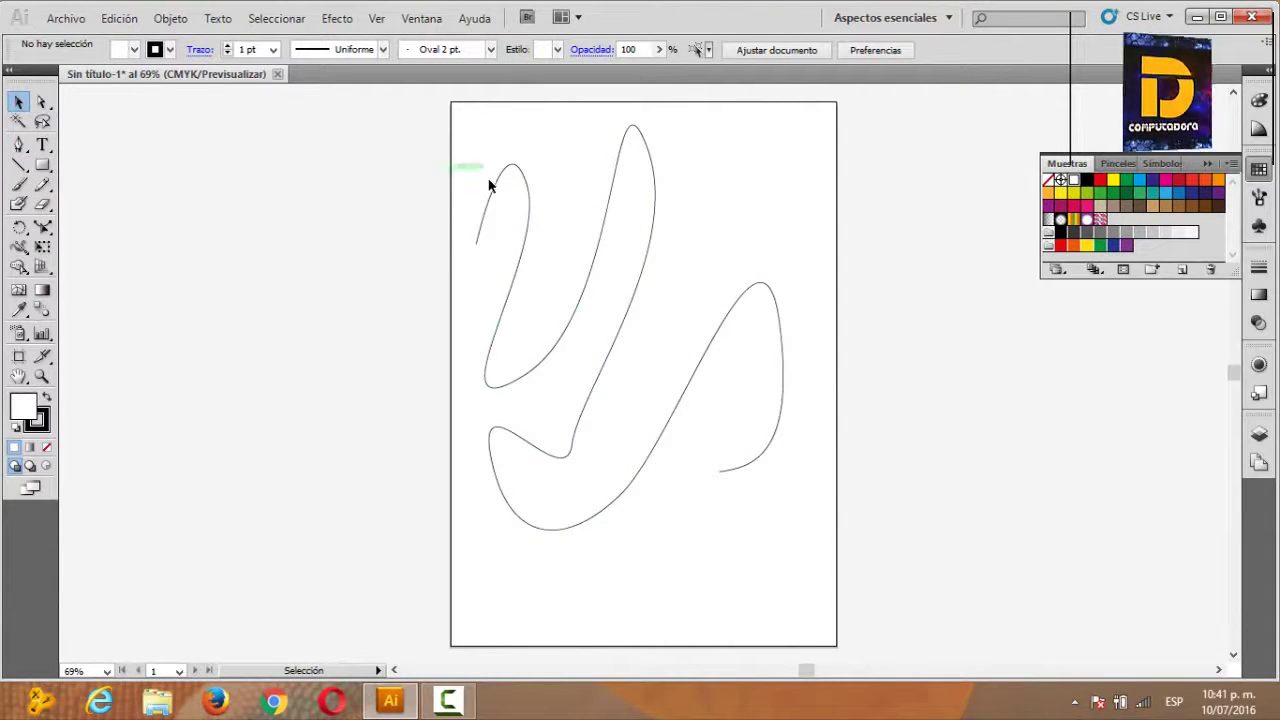
pyautogui.moveTo(503, 178); pyautogui.dragTo(399, 220)
# Step: With Direct Selection, drag the top anchor of the left loop slightly down-left
pyautogui.click(42, 101)
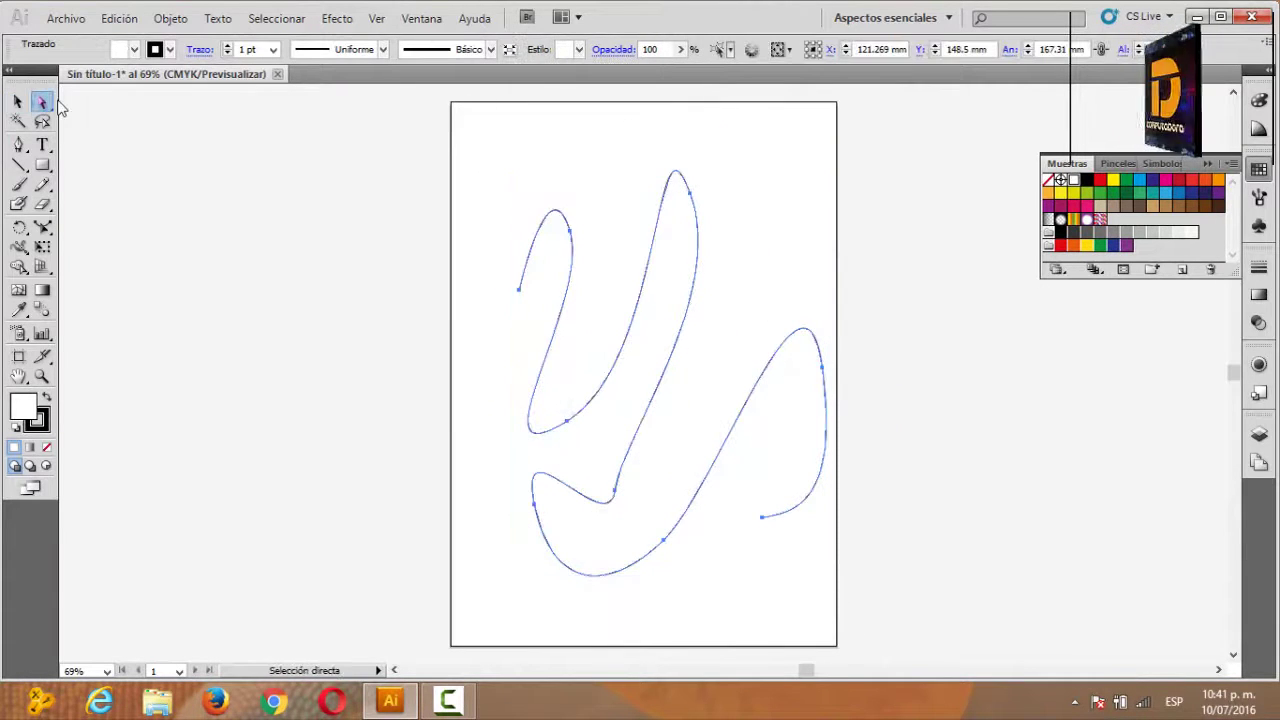
pyautogui.click(569, 231)
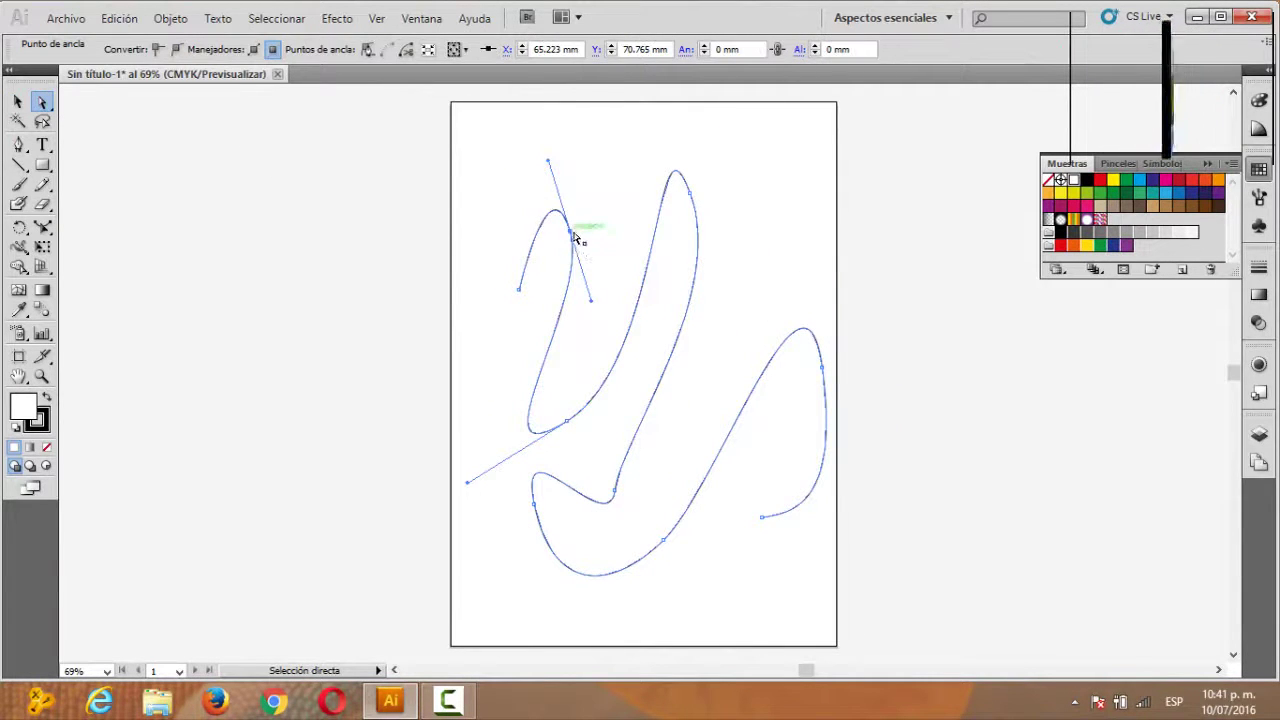
pyautogui.moveTo(569, 231)
pyautogui.mouseDown()
pyautogui.moveTo(587, 206)
pyautogui.moveTo(560, 240)
pyautogui.mouseUp()
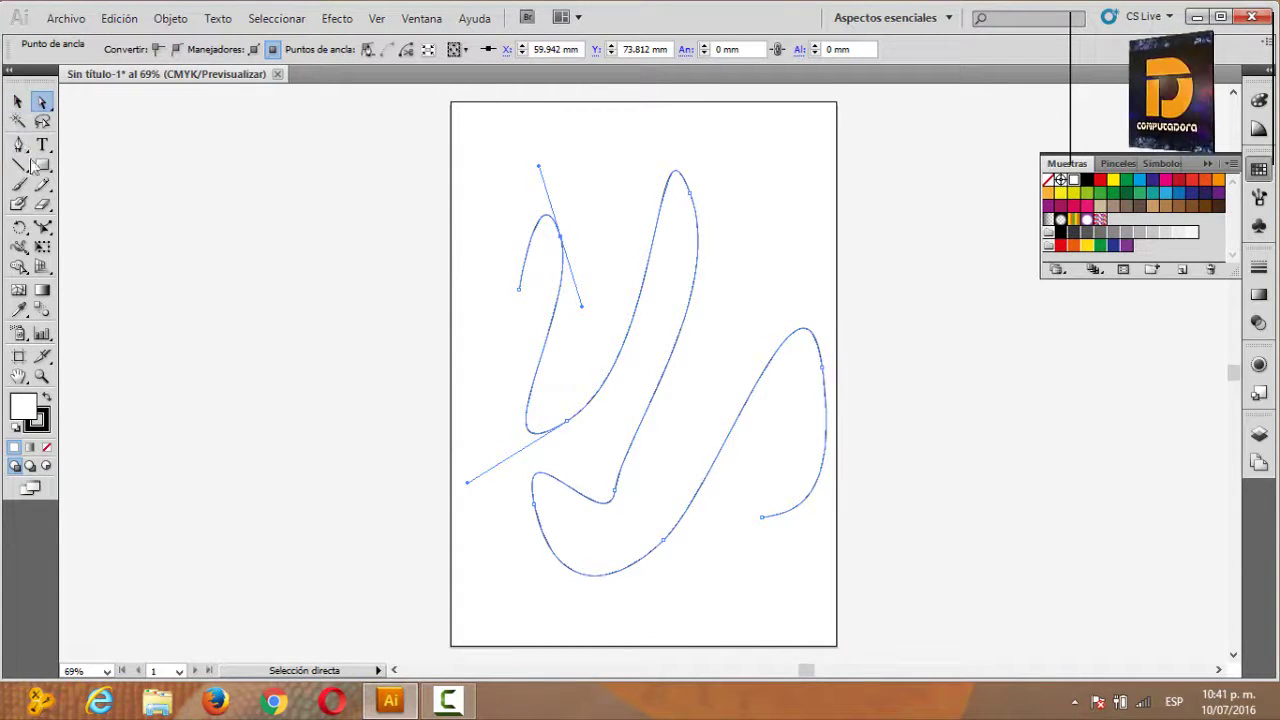
pyautogui.click(44, 230)
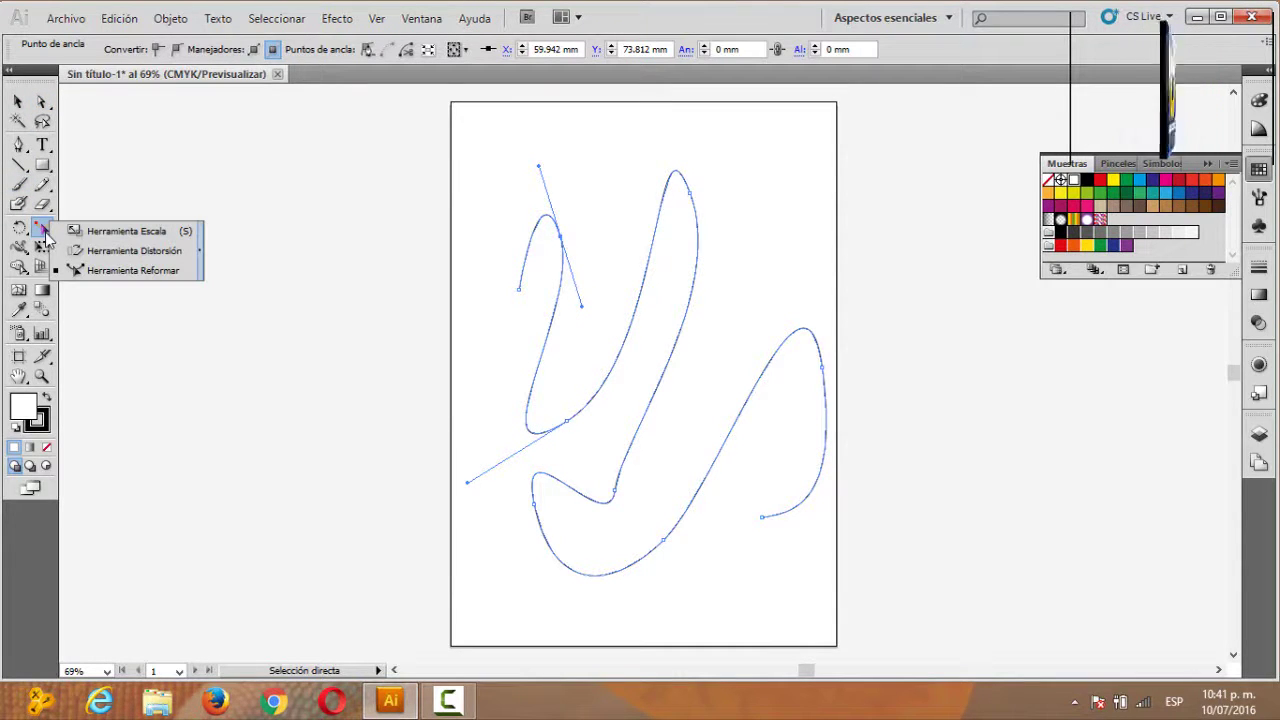
# Step: Choose the Reshape tool, then select the entire wavy path as one object
pyautogui.moveTo(44, 232); pyautogui.dragTo(118, 278)
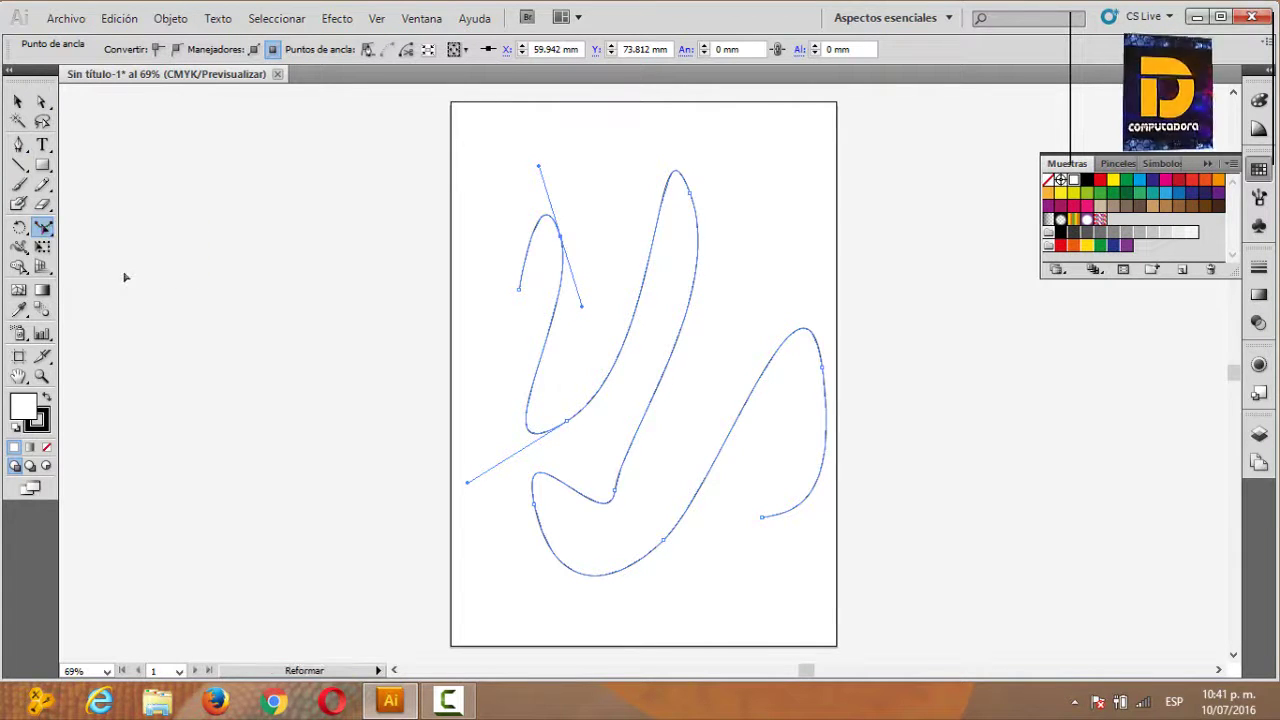
pyautogui.click(18, 103)
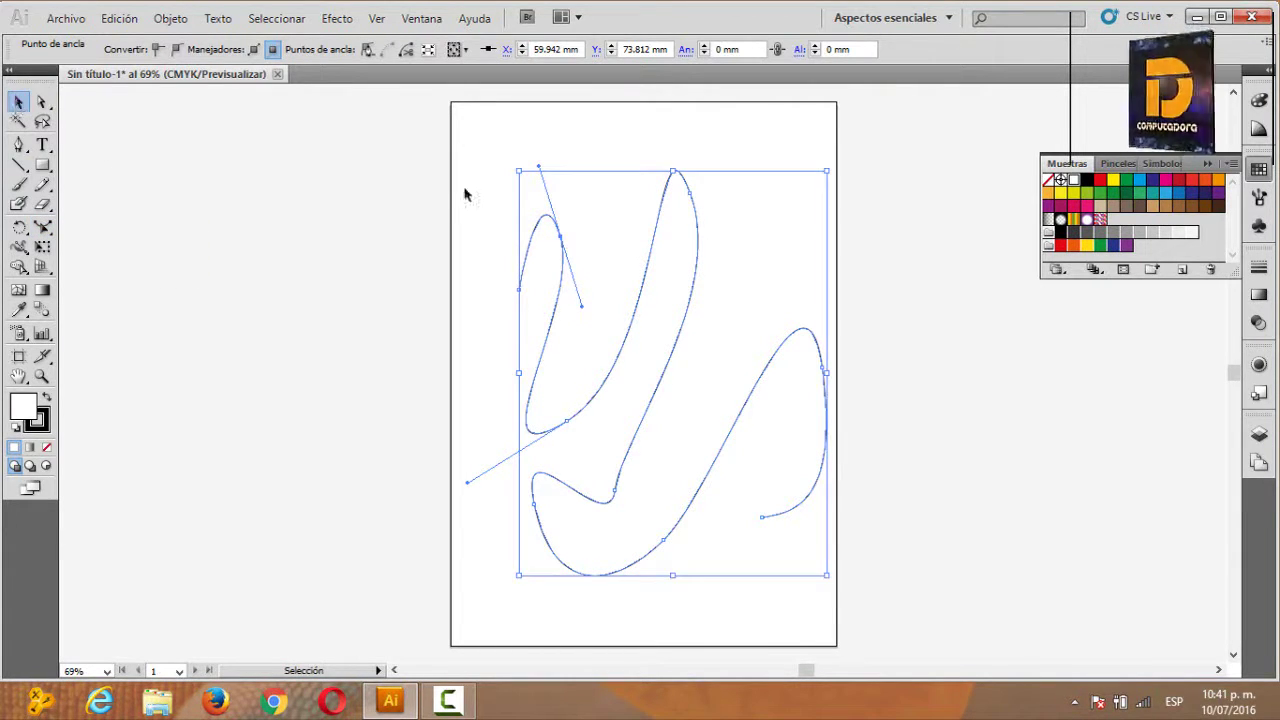
pyautogui.click(478, 220)
pyautogui.click(544, 226)
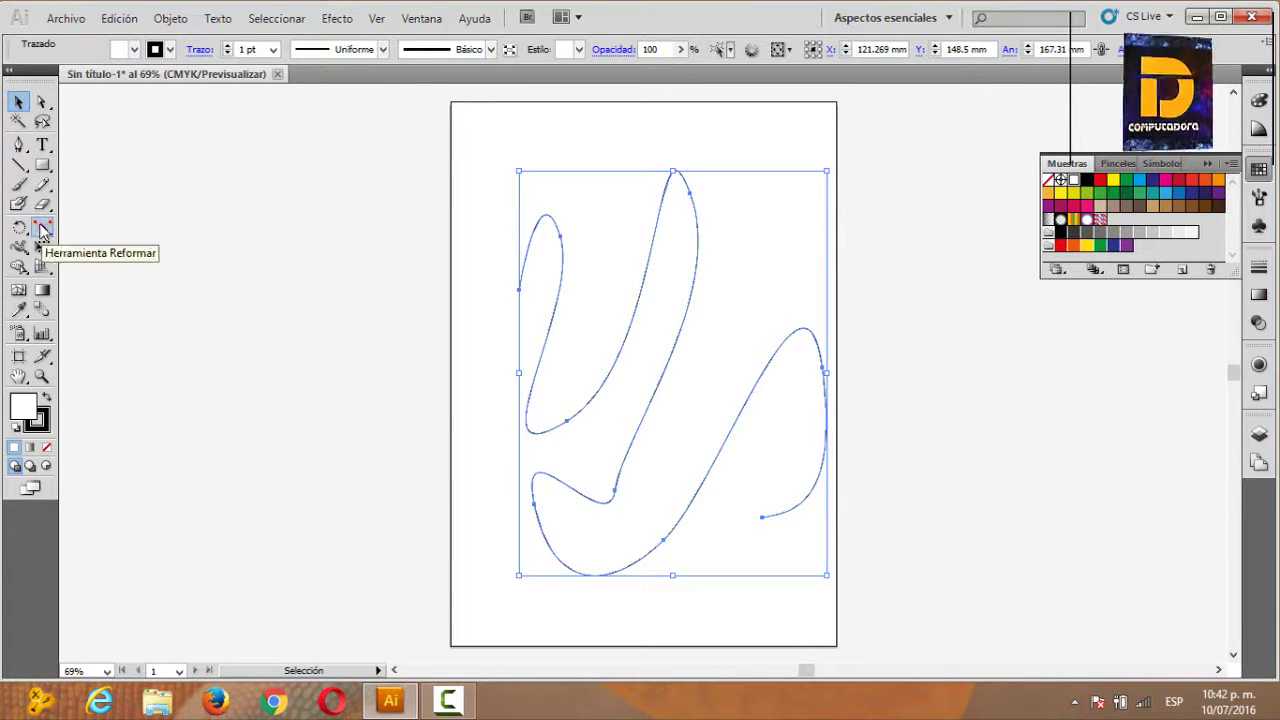
pyautogui.click(41, 230)
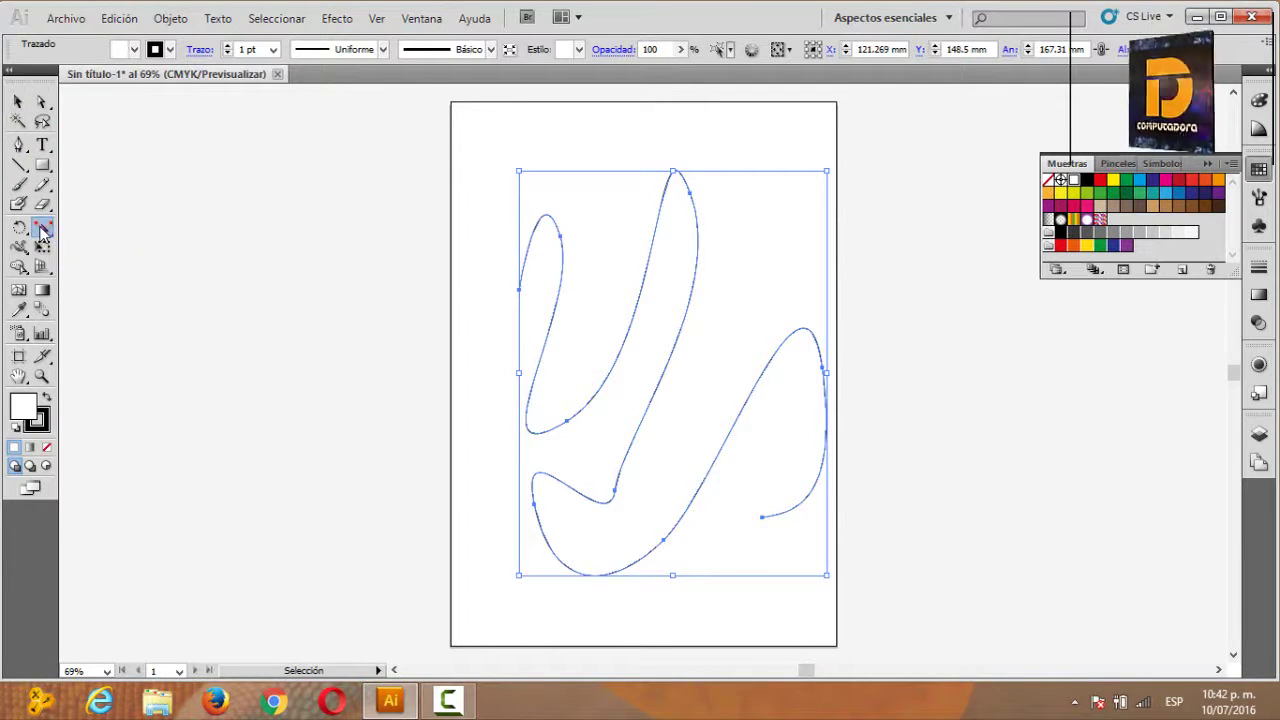
# Step: With the Reshape tool, marquee the lower curve's anchors and add the right curve's anchor
pyautogui.moveTo(41, 230); pyautogui.dragTo(133, 270)
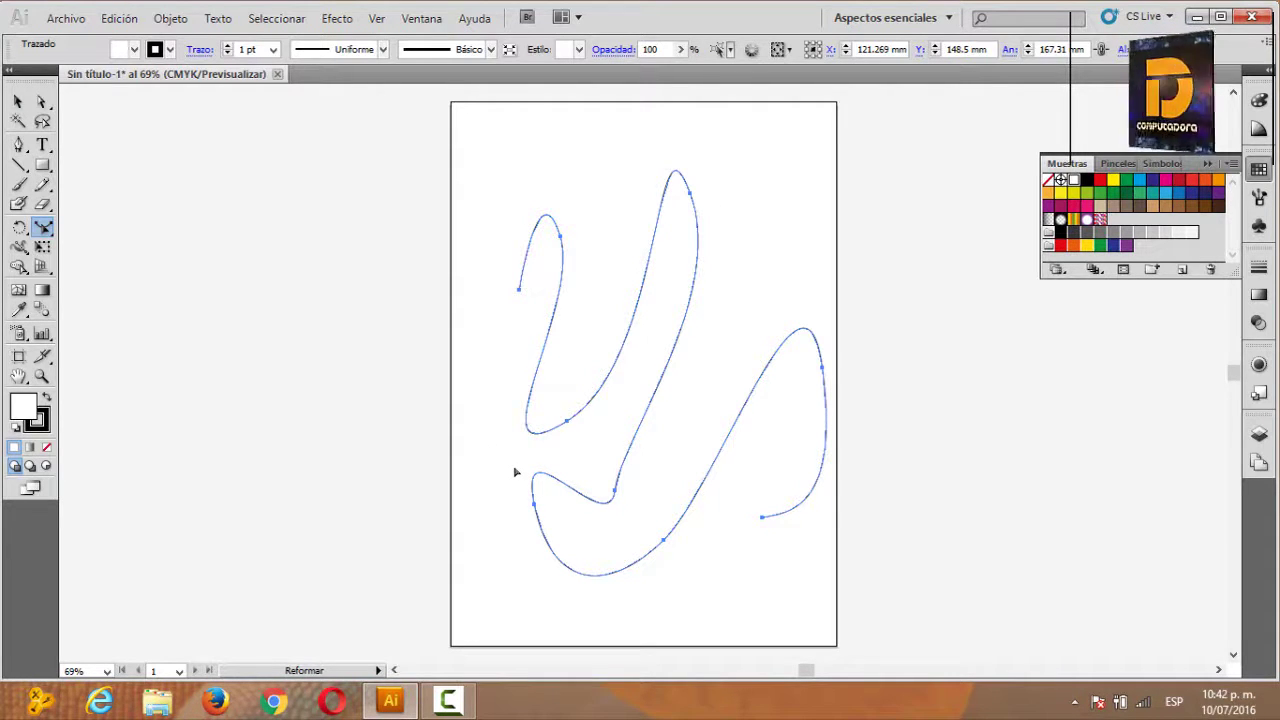
pyautogui.moveTo(515, 472); pyautogui.dragTo(894, 504)
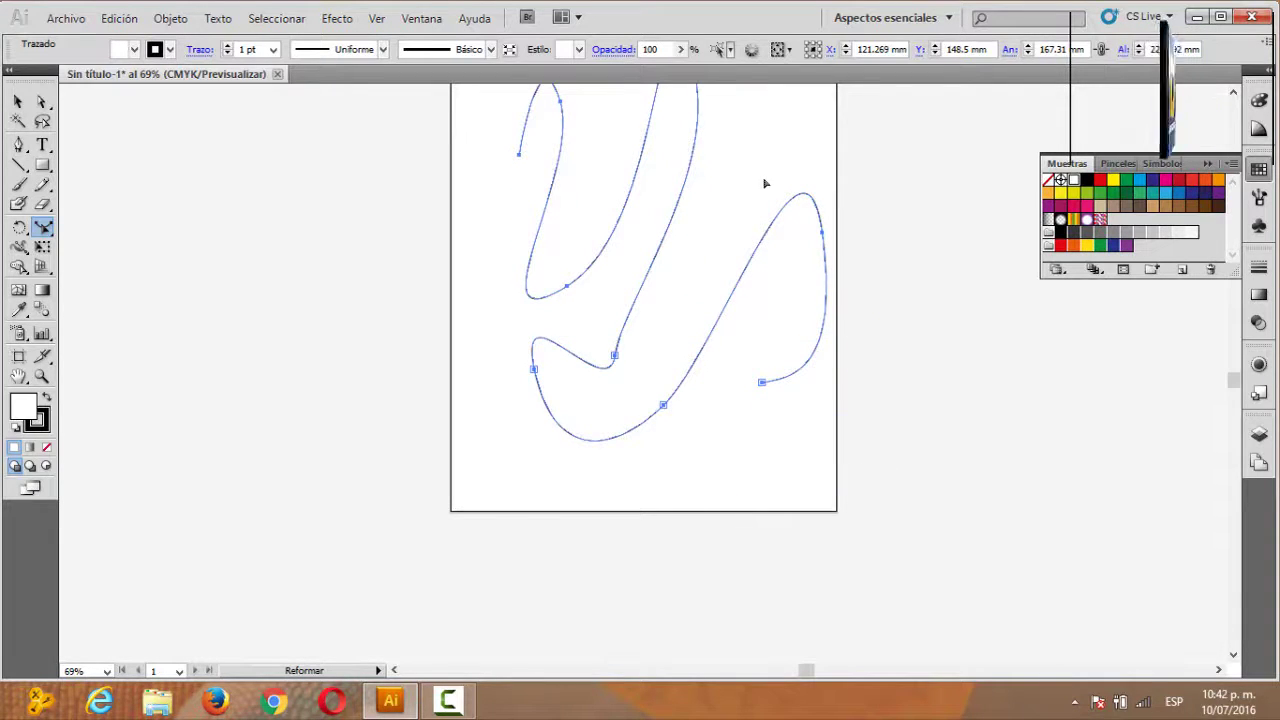
pyautogui.moveTo(762, 178); pyautogui.dragTo(862, 265)
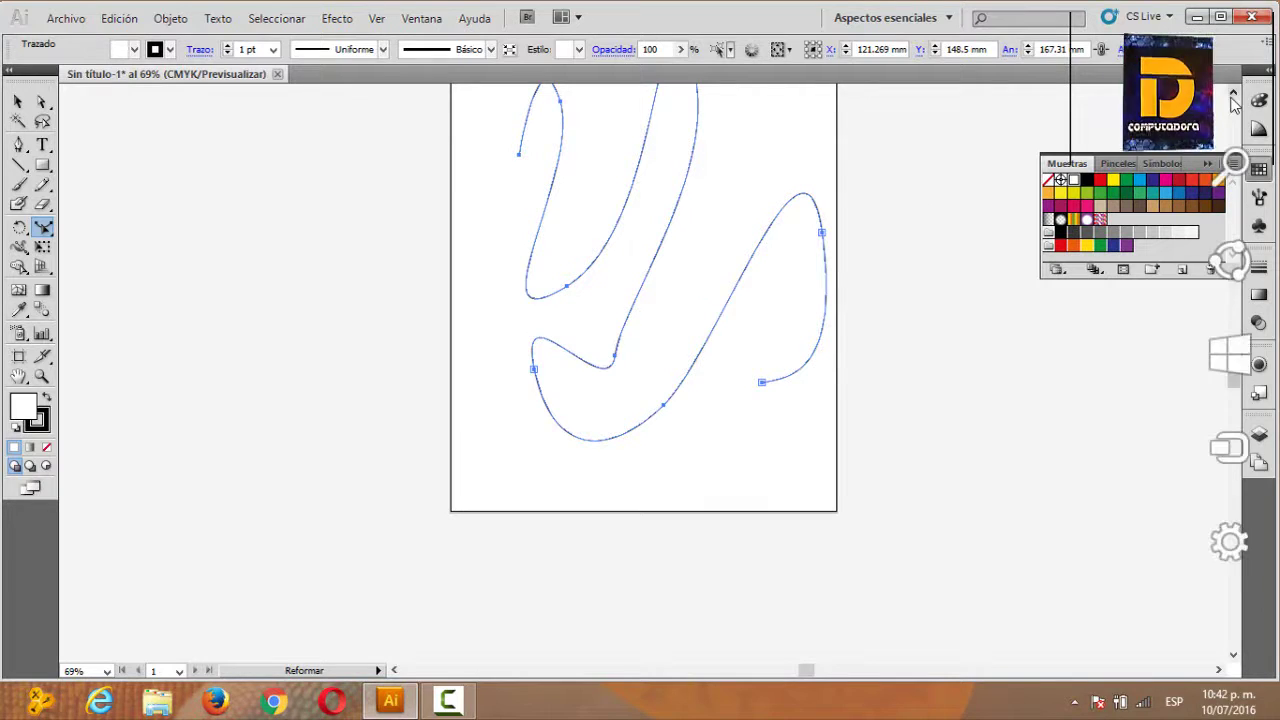
pyautogui.scroll(3, 960, 195)
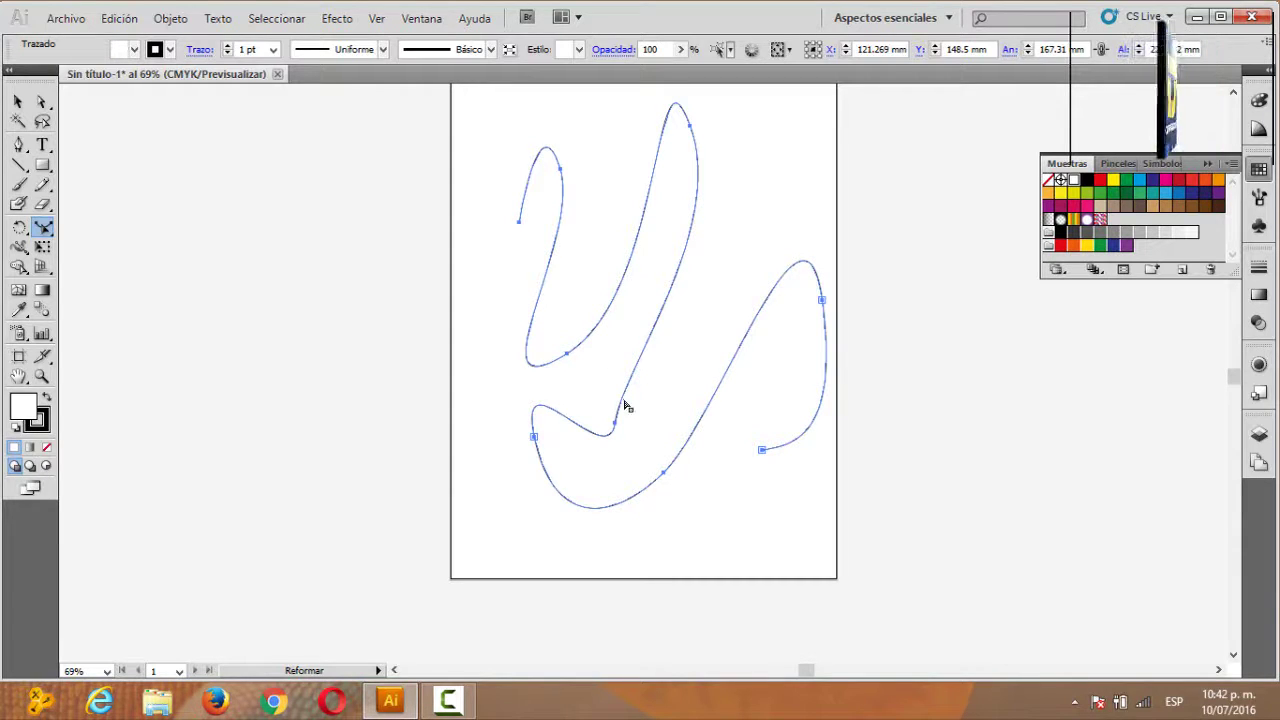
pyautogui.scroll(-5, 722, 237)
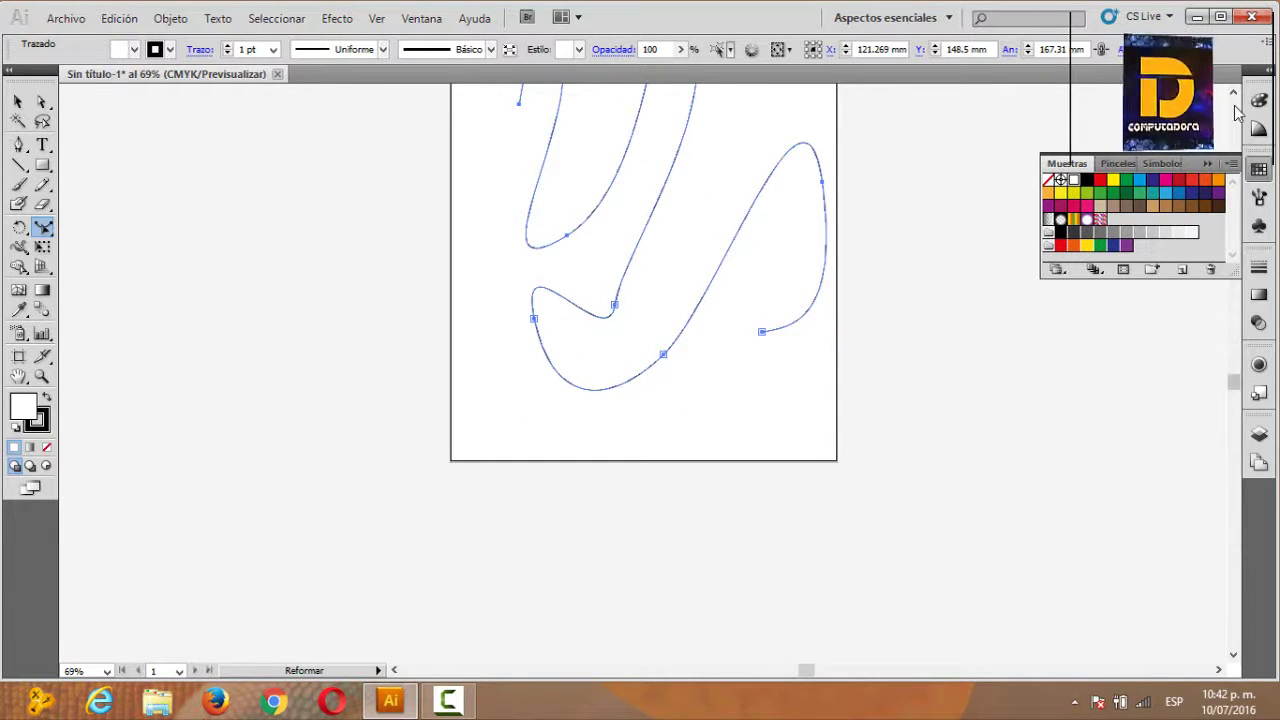
pyautogui.scroll(12, 1236, 106)
pyautogui.moveTo(1234, 367); pyautogui.dragTo(1237, 375)
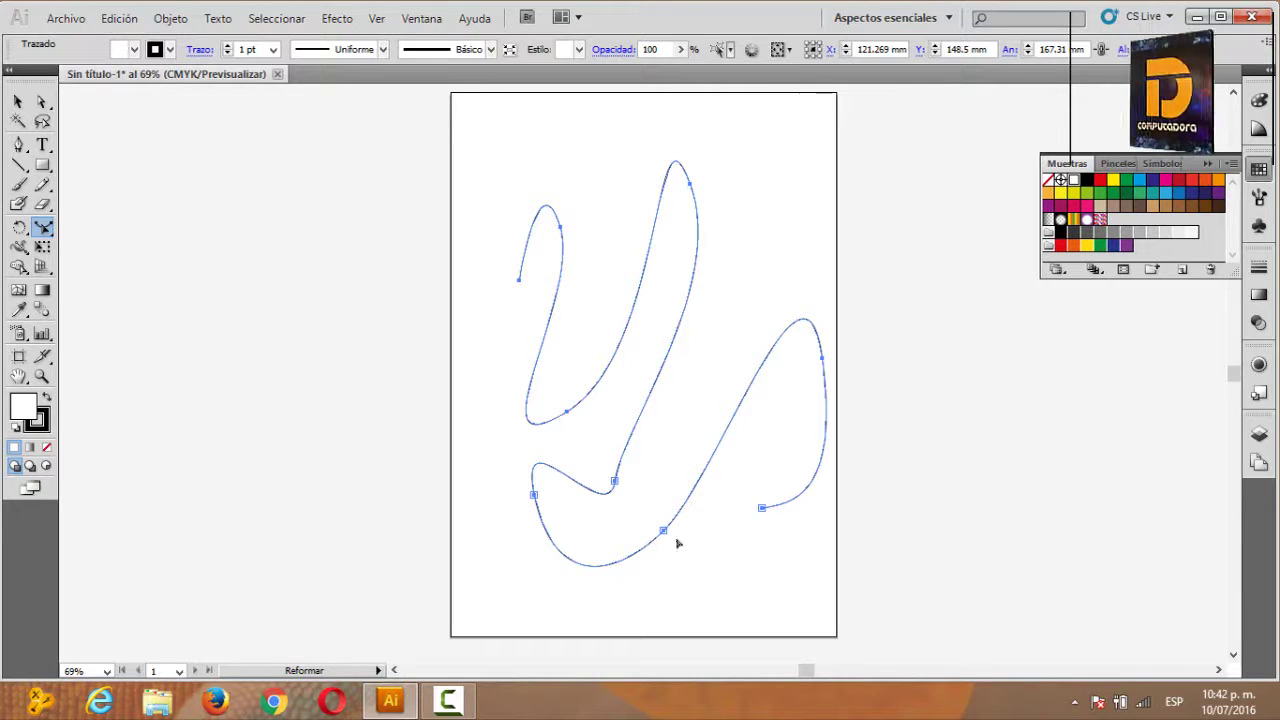
# Step: Drag the marked anchors rightward, stretching the path to 236.764 mm past the artboard's edge
pyautogui.moveTo(663, 530); pyautogui.dragTo(706, 586)
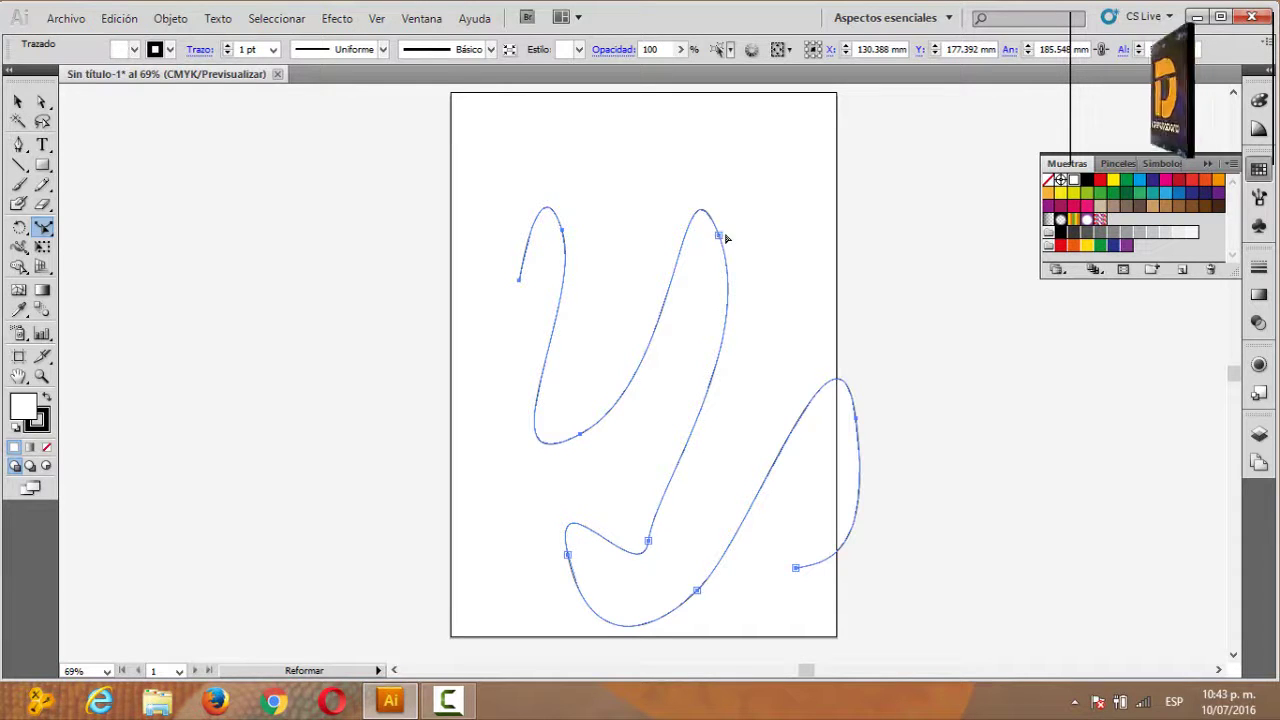
pyautogui.moveTo(720, 240); pyautogui.dragTo(712, 268)
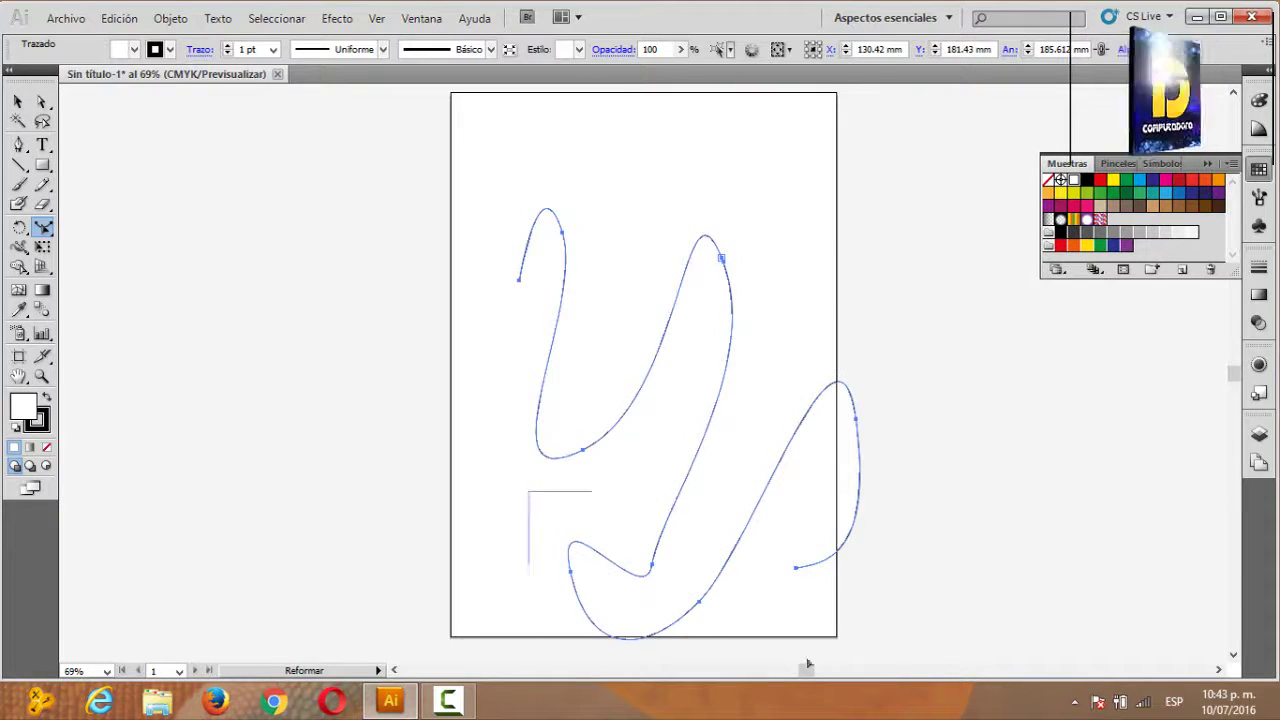
pyautogui.scroll(-3, 657, 272)
pyautogui.scroll(2, 724, 412)
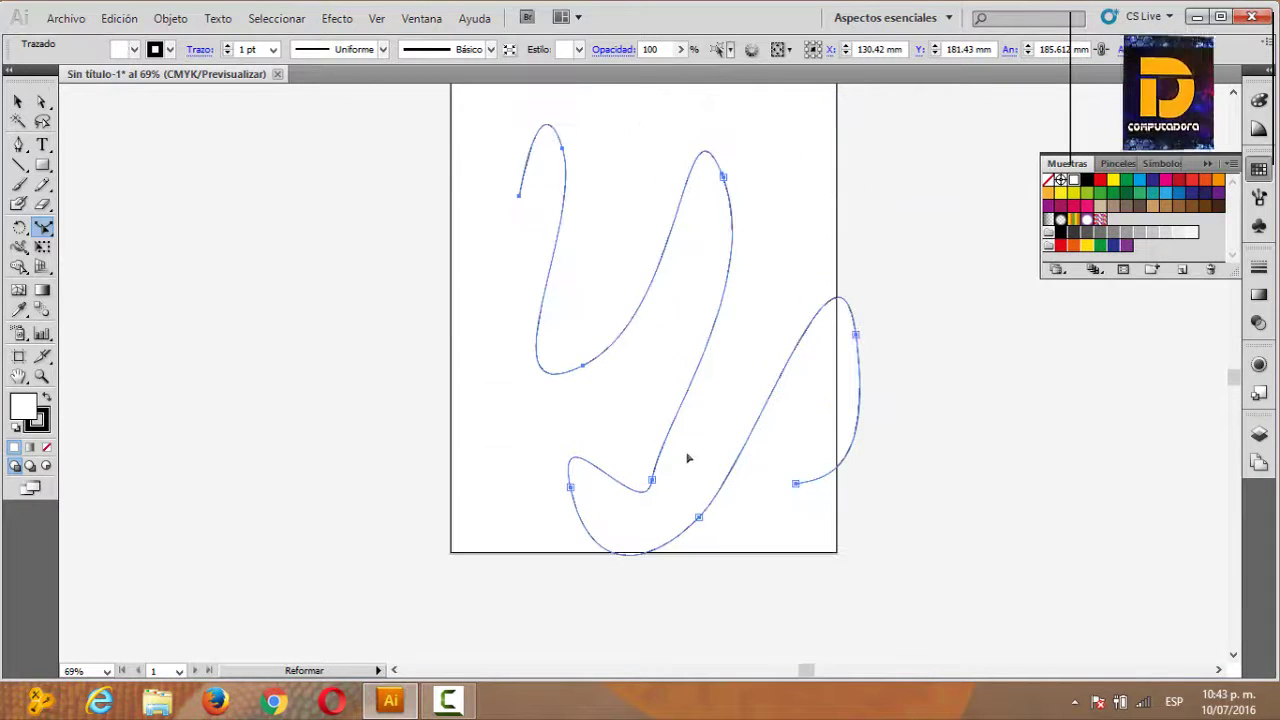
pyautogui.moveTo(652, 484)
pyautogui.mouseDown()
pyautogui.moveTo(674, 486)
pyautogui.moveTo(706, 449)
pyautogui.moveTo(706, 517)
pyautogui.moveTo(650, 511)
pyautogui.moveTo(697, 426)
pyautogui.moveTo(651, 500)
pyautogui.moveTo(697, 458)
pyautogui.moveTo(668, 487)
pyautogui.mouseUp()
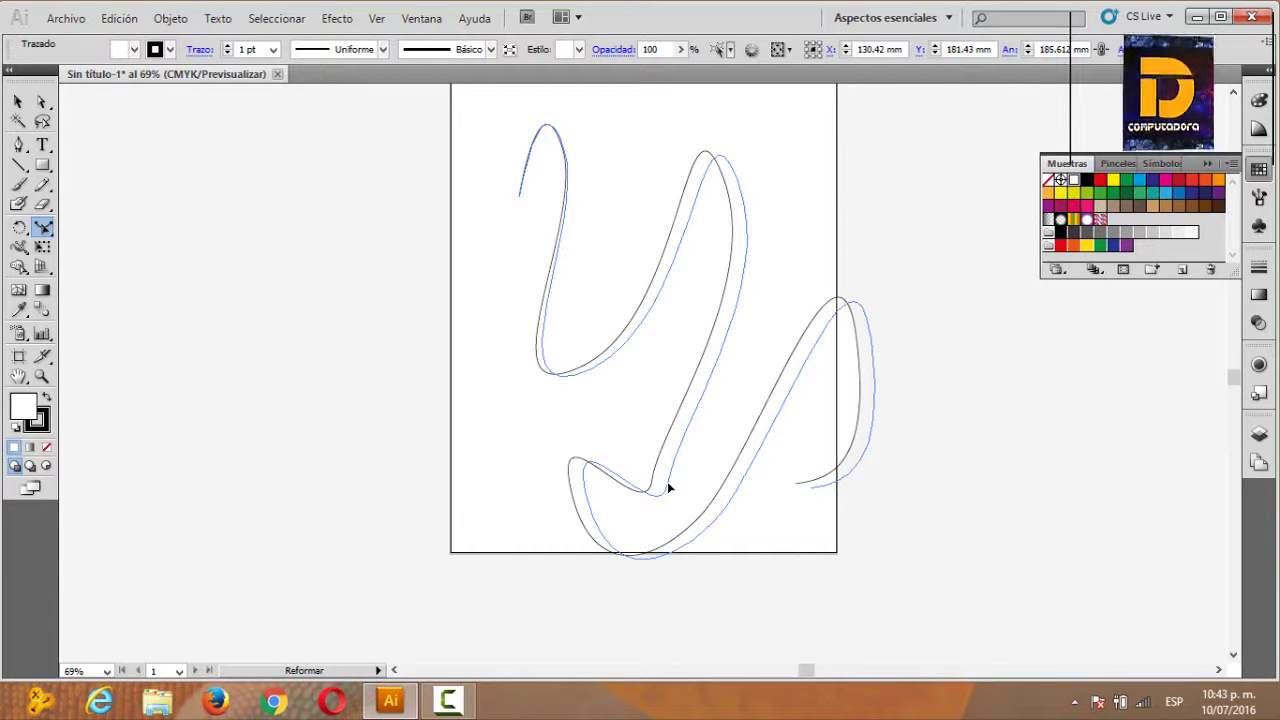
pyautogui.moveTo(668, 486); pyautogui.dragTo(744, 392)
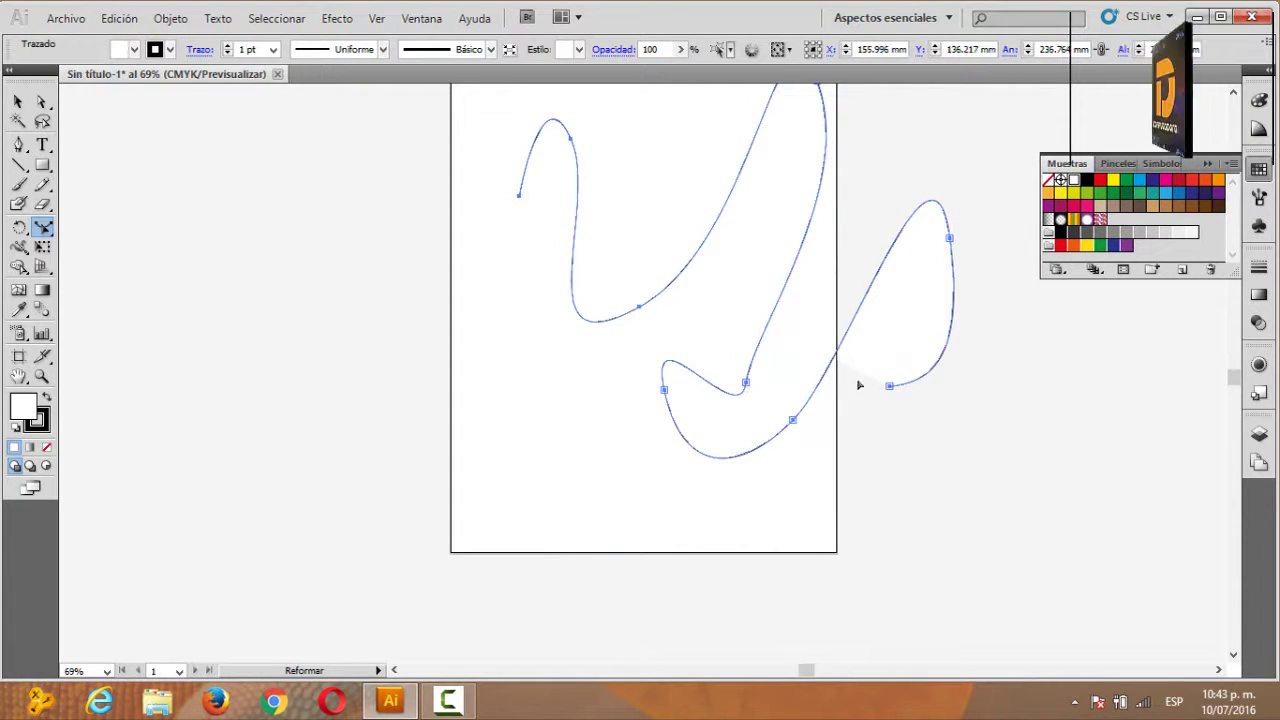
# Step: Nudge the left loop's bottom anchor up to smooth it, then reselect the whole path
pyautogui.click(42, 101)
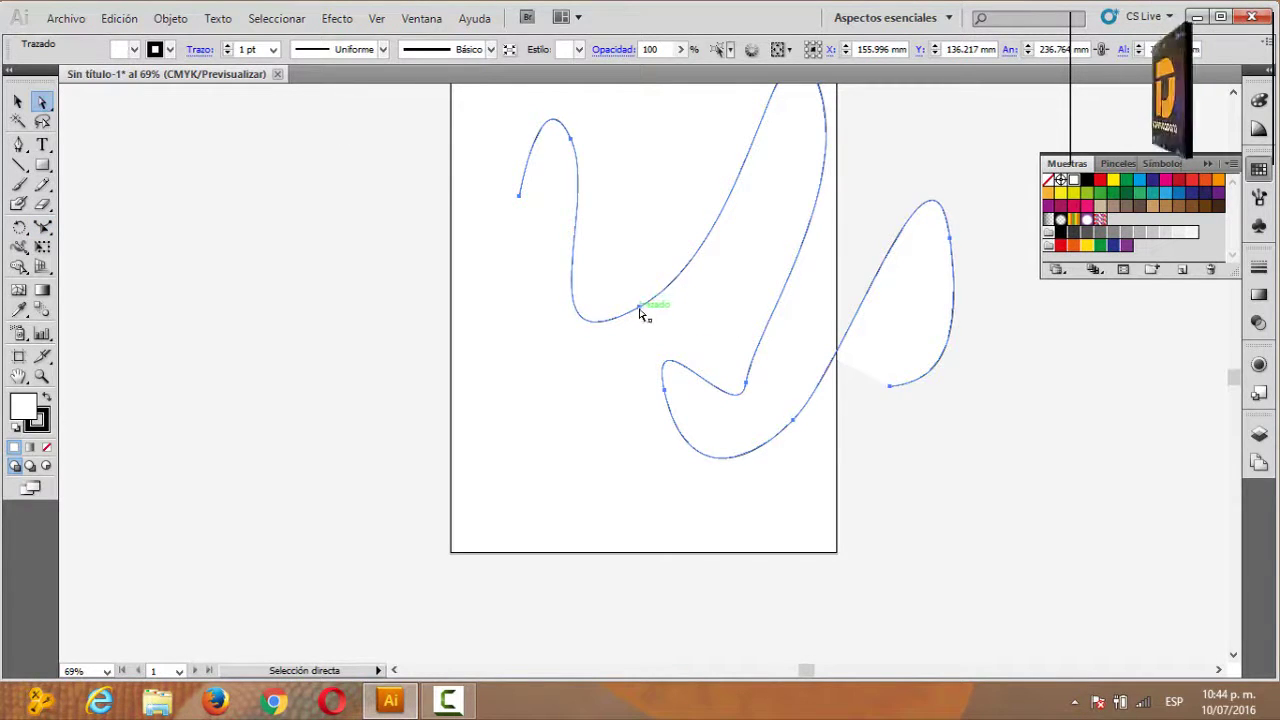
pyautogui.moveTo(639, 306)
pyautogui.mouseDown()
pyautogui.moveTo(568, 381)
pyautogui.moveTo(686, 312)
pyautogui.moveTo(641, 300)
pyautogui.moveTo(665, 284)
pyautogui.moveTo(631, 346)
pyautogui.moveTo(639, 299)
pyautogui.mouseUp()
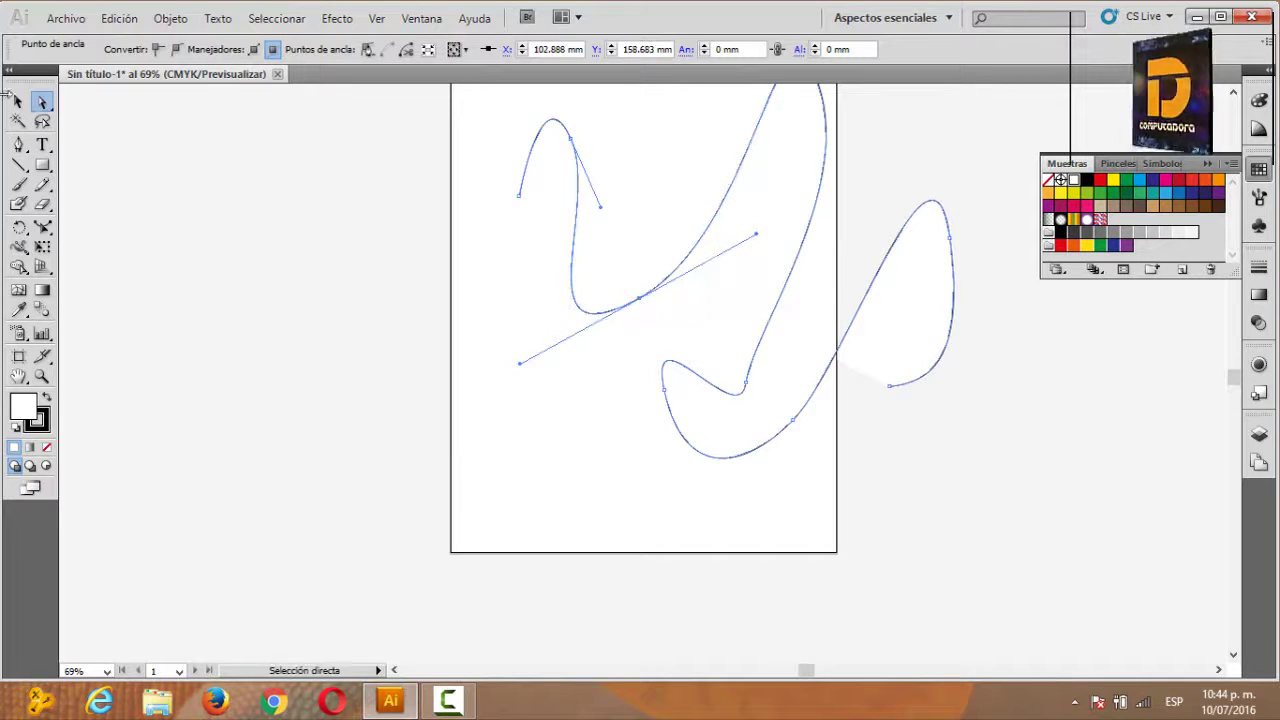
pyautogui.click(18, 101)
pyautogui.click(507, 230)
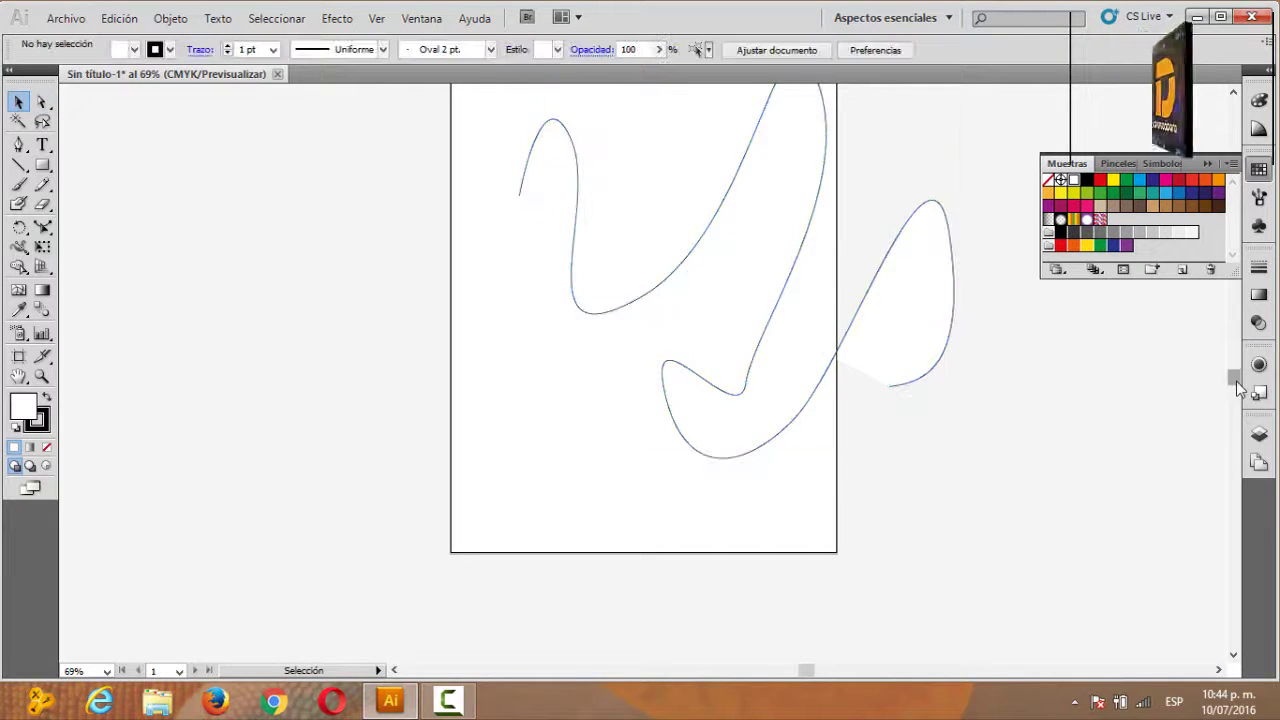
pyautogui.scroll(5, 1240, 388)
pyautogui.click(892, 477)
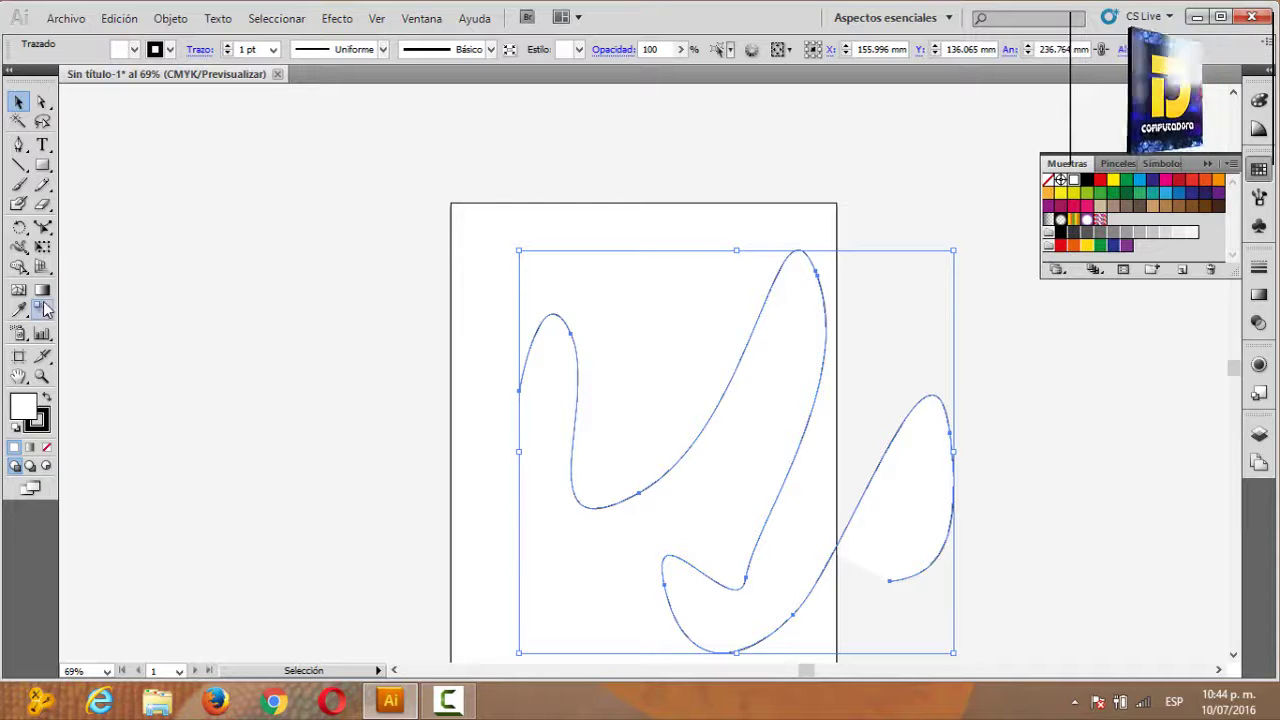
# Step: Marquee the path's anchors with Reshape and drag them right, widening it to 252.102 mm
pyautogui.click(42, 227)
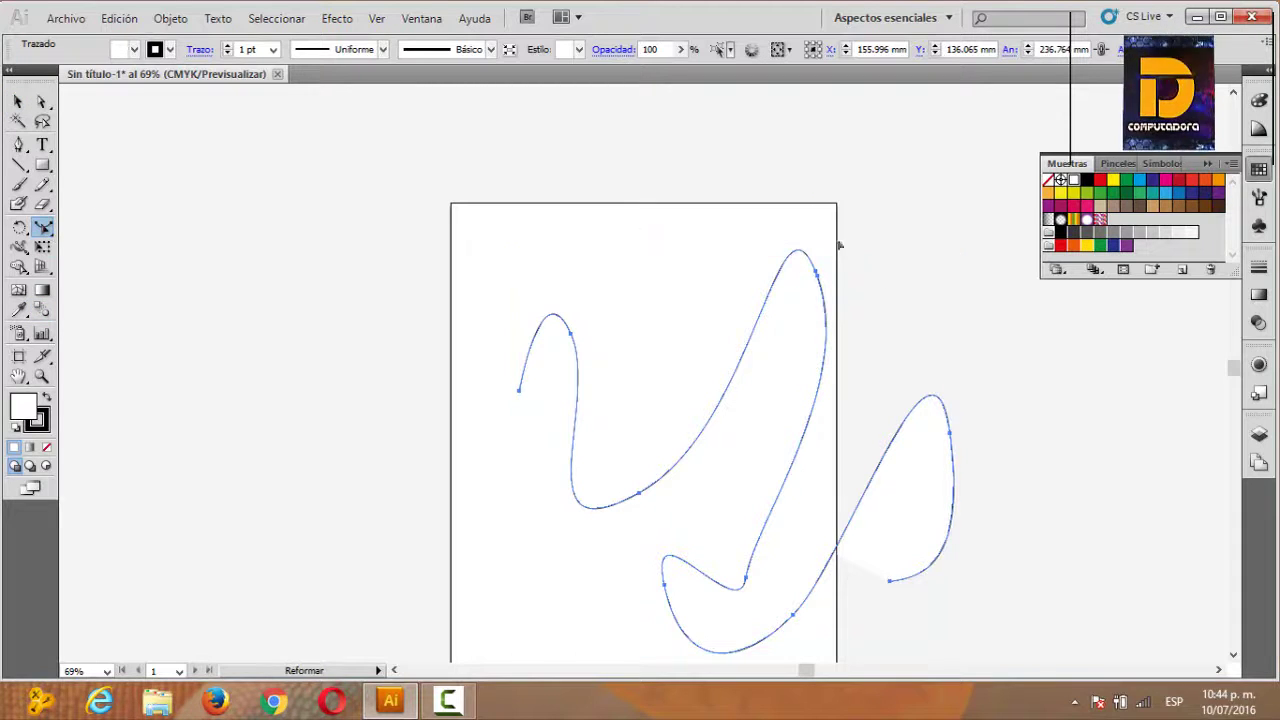
pyautogui.moveTo(686, 236); pyautogui.dragTo(917, 549)
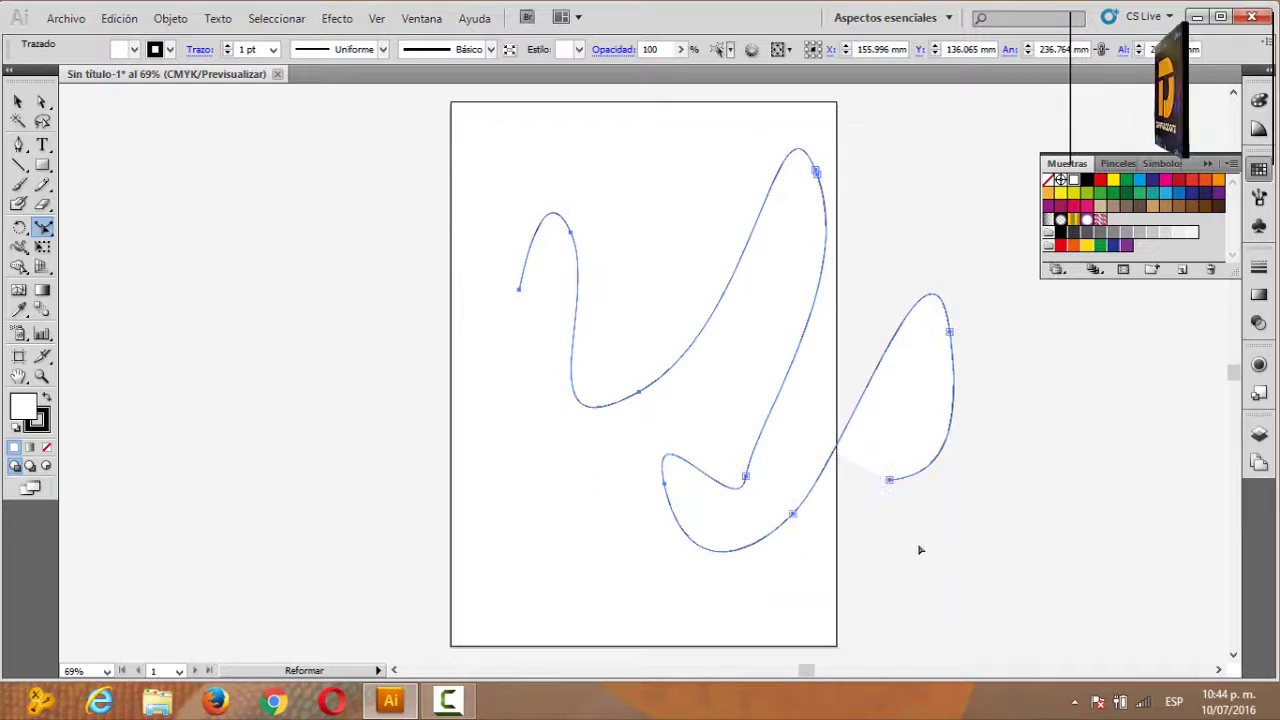
pyautogui.moveTo(746, 480); pyautogui.dragTo(773, 512)
pyautogui.click(769, 496)
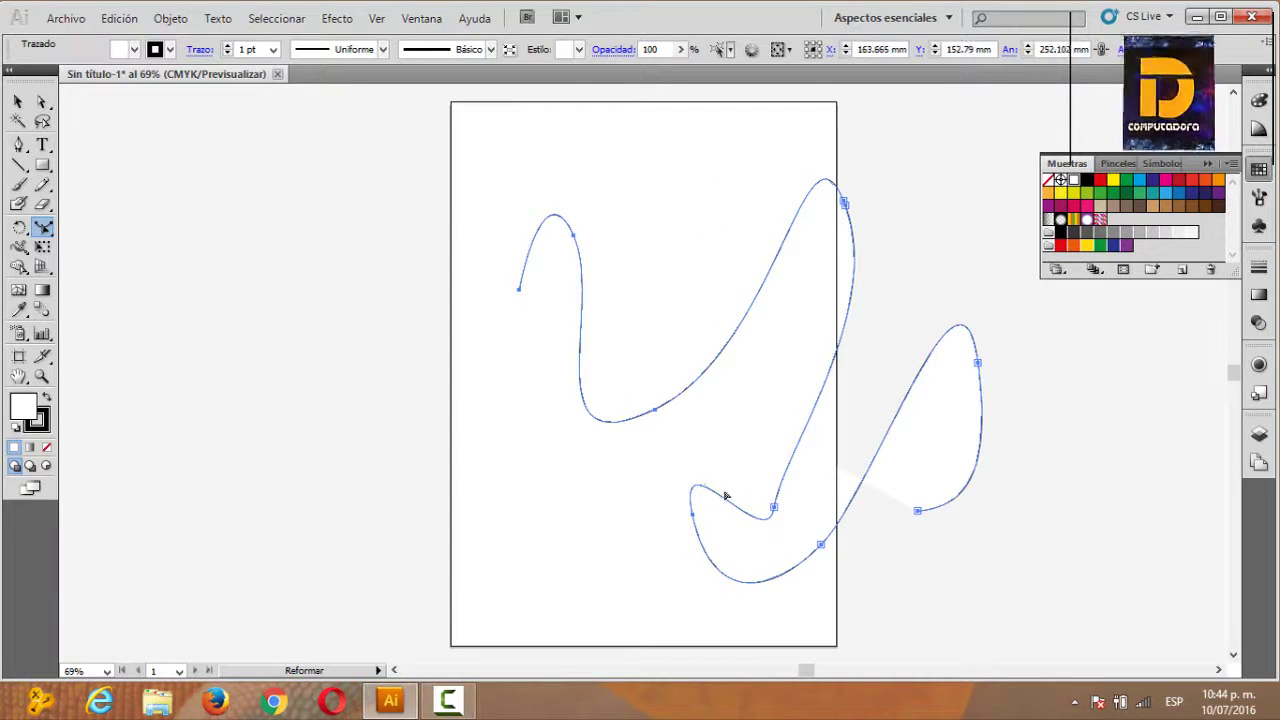